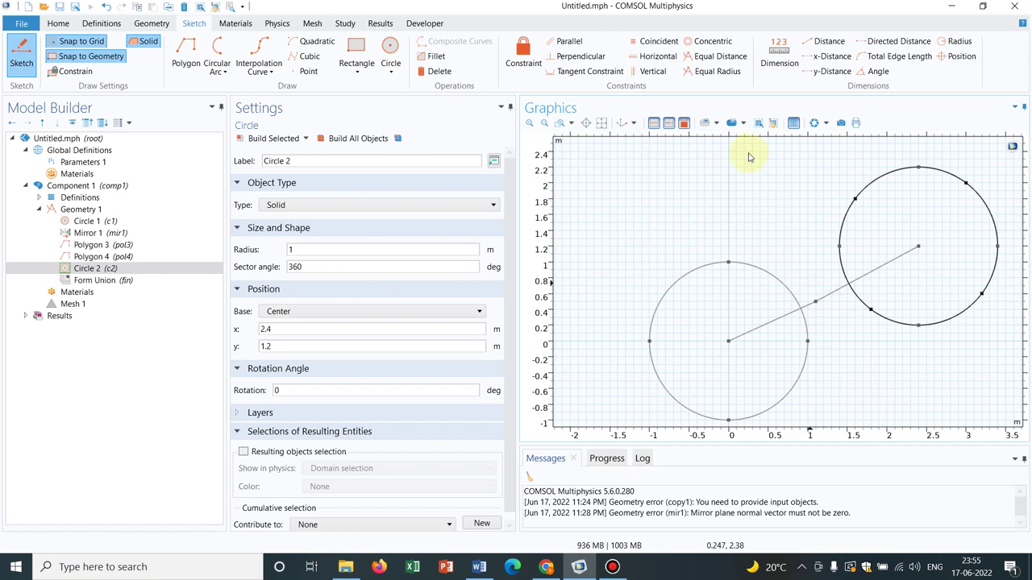
Delete every geometry feature from Circle 1 through Circle 2, including the mirror and polygons, and confirm
{"action": "left_click", "coordinate": [87, 221]}
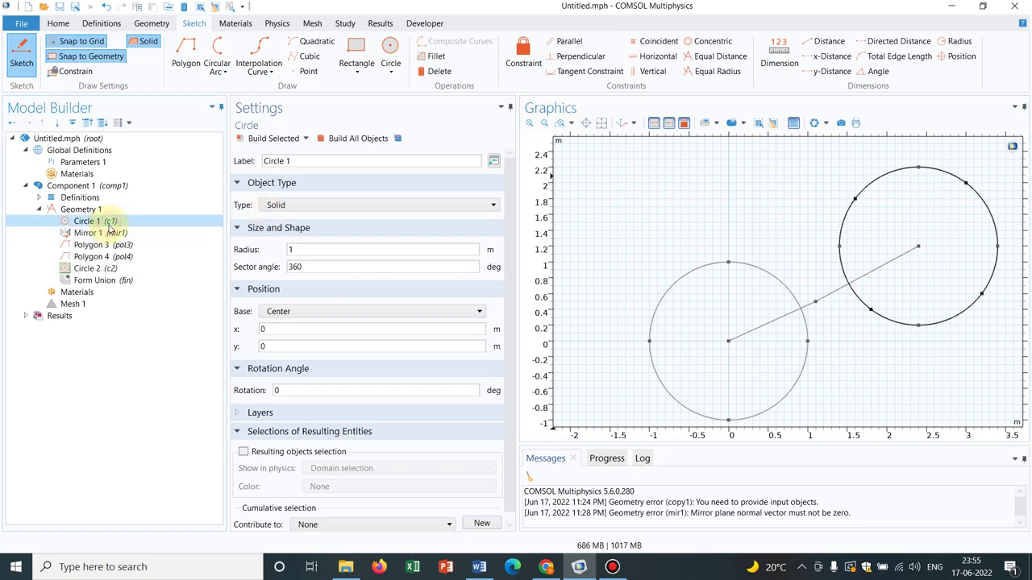
{"action": "left_click", "coordinate": [119, 269], "text": "shift"}
{"action": "right_click", "coordinate": [125, 272]}
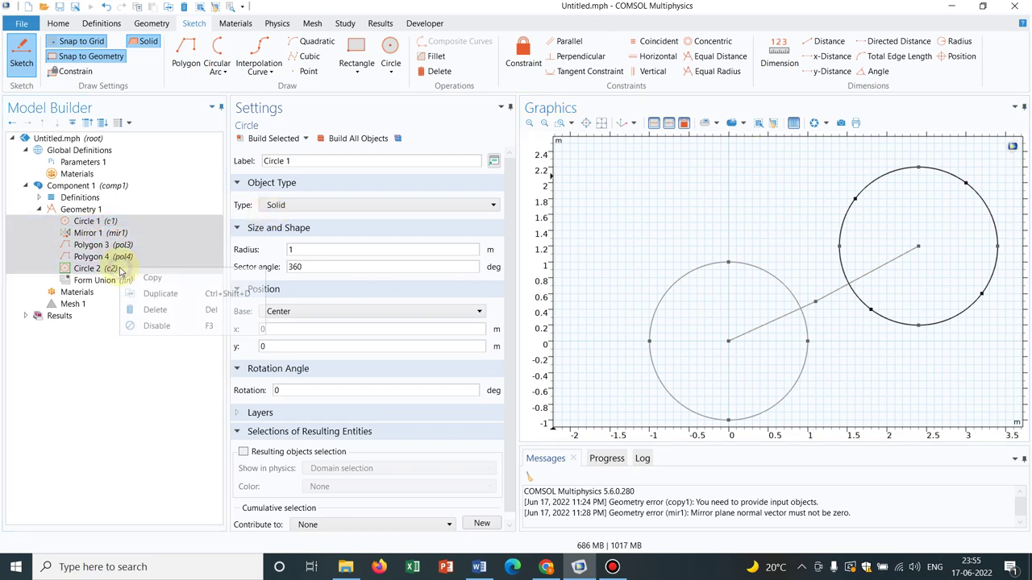
{"action": "left_click", "coordinate": [162, 312]}
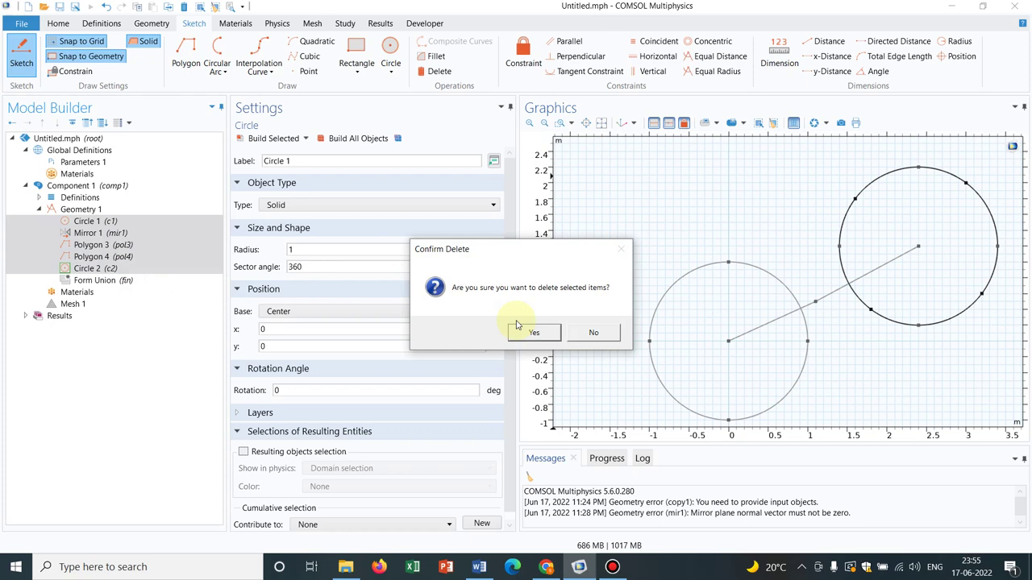
{"action": "left_click", "coordinate": [532, 333]}
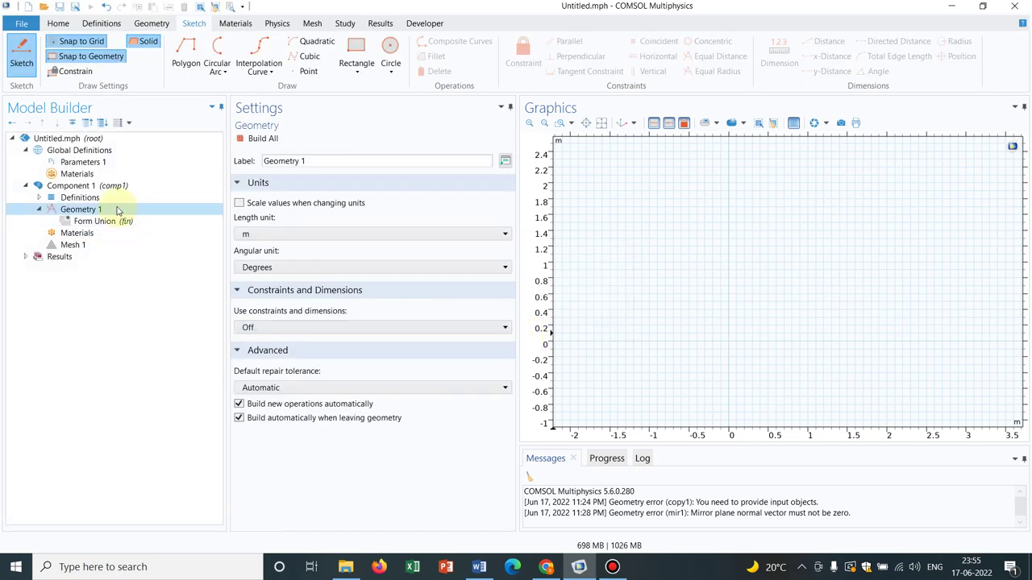
Add Circle 1 with radius 1 centred at (0, 0) to Geometry 1 and build it
{"action": "right_click", "coordinate": [117, 209]}
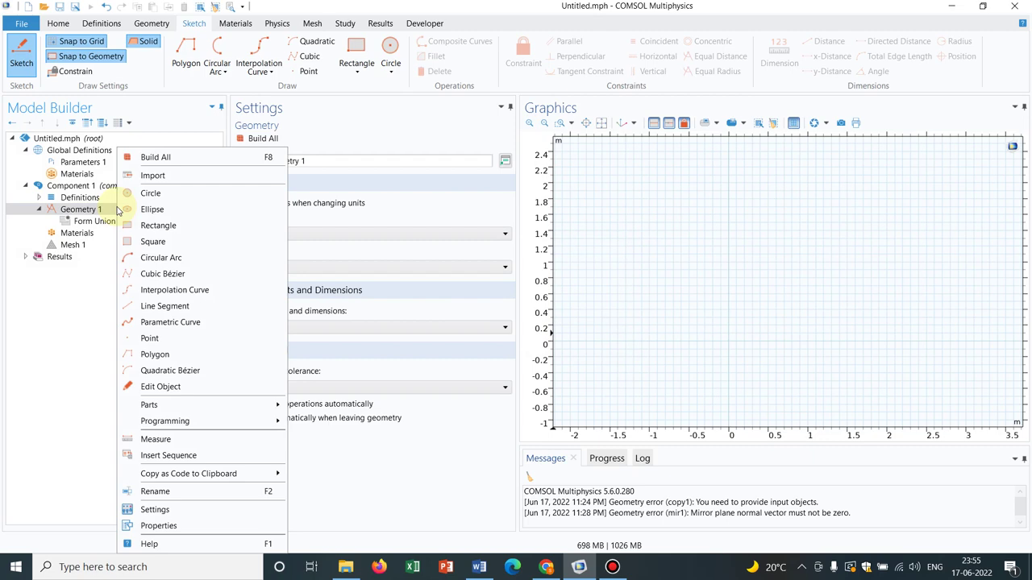
{"action": "left_click", "coordinate": [139, 195]}
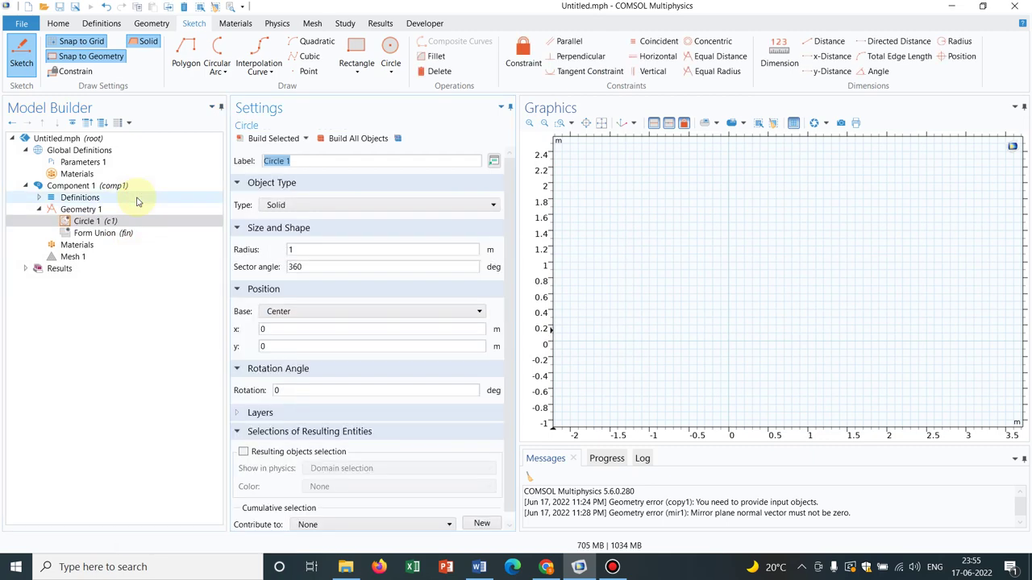
{"action": "left_click", "coordinate": [271, 140]}
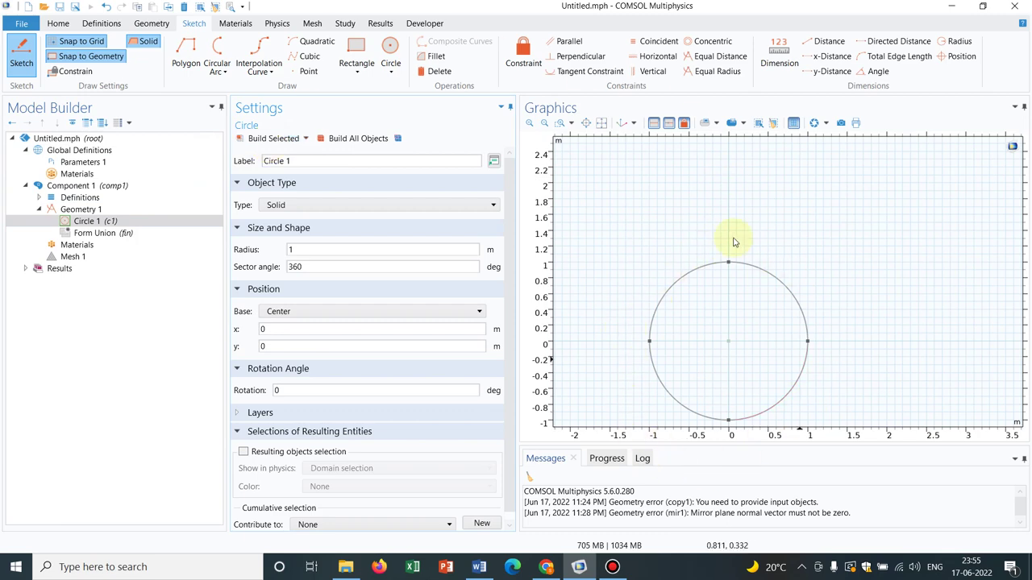
{"action": "left_click", "coordinate": [291, 250]}
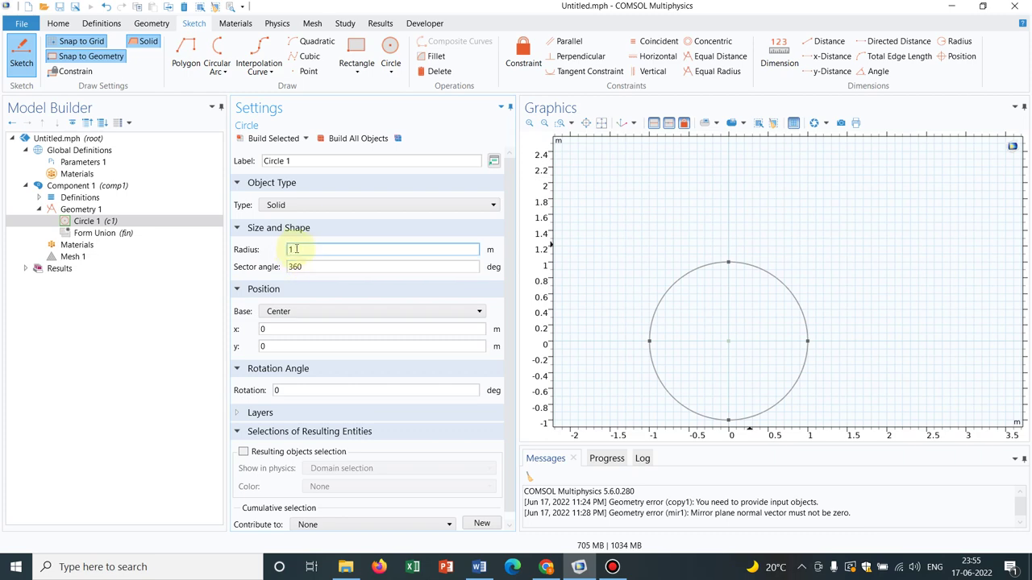
{"action": "left_click", "coordinate": [131, 212]}
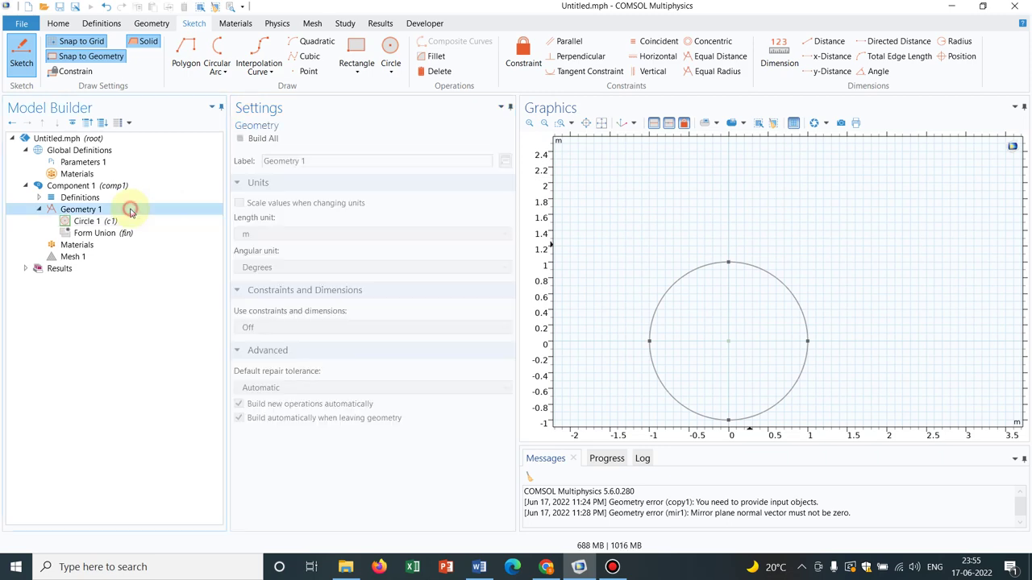
Add a Mirror transform to Geometry 1 after Circle 1, then select Form Union
{"action": "right_click", "coordinate": [131, 211]}
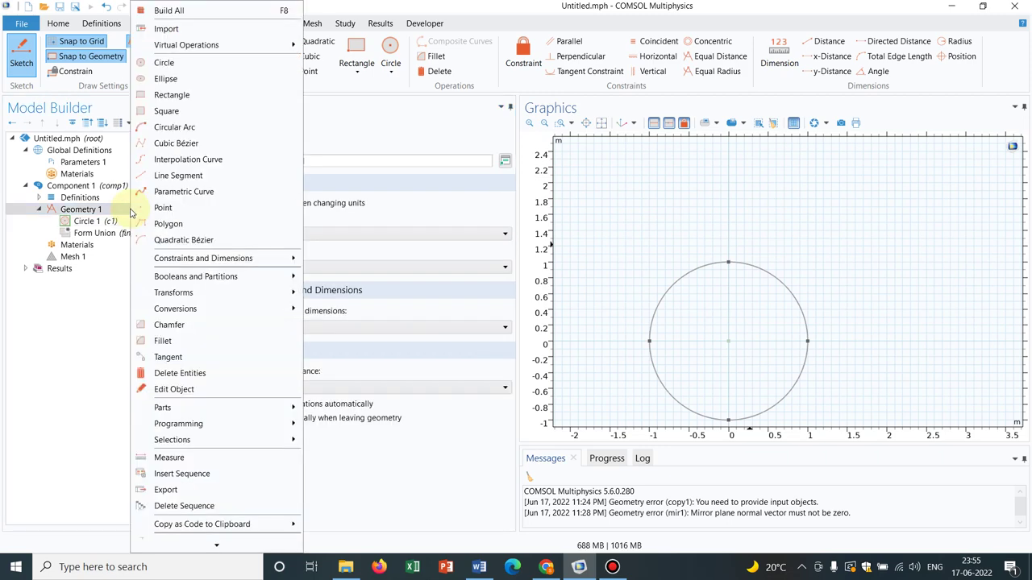
{"action": "mouse_move", "coordinate": [233, 297]}
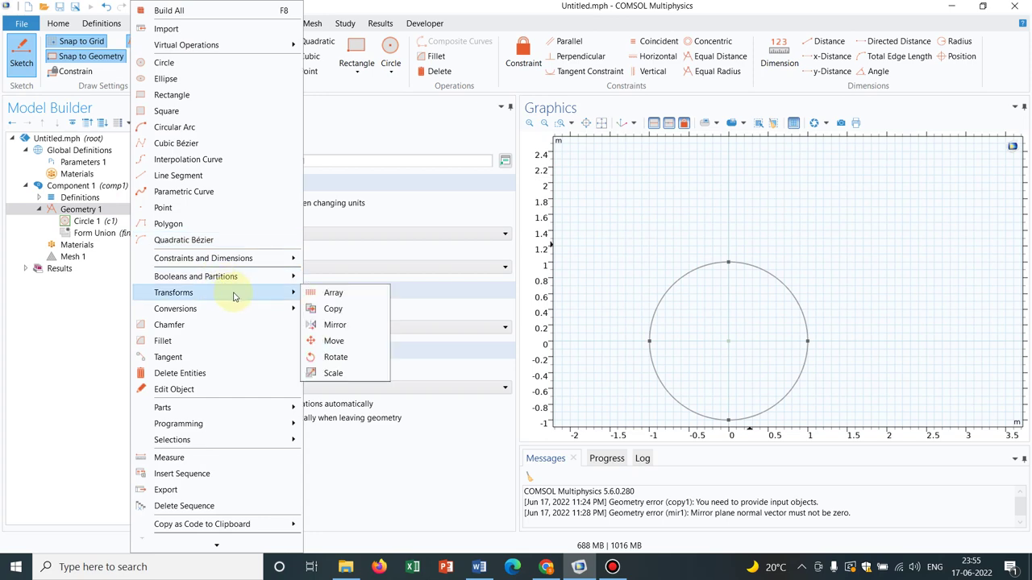
{"action": "left_click", "coordinate": [336, 325]}
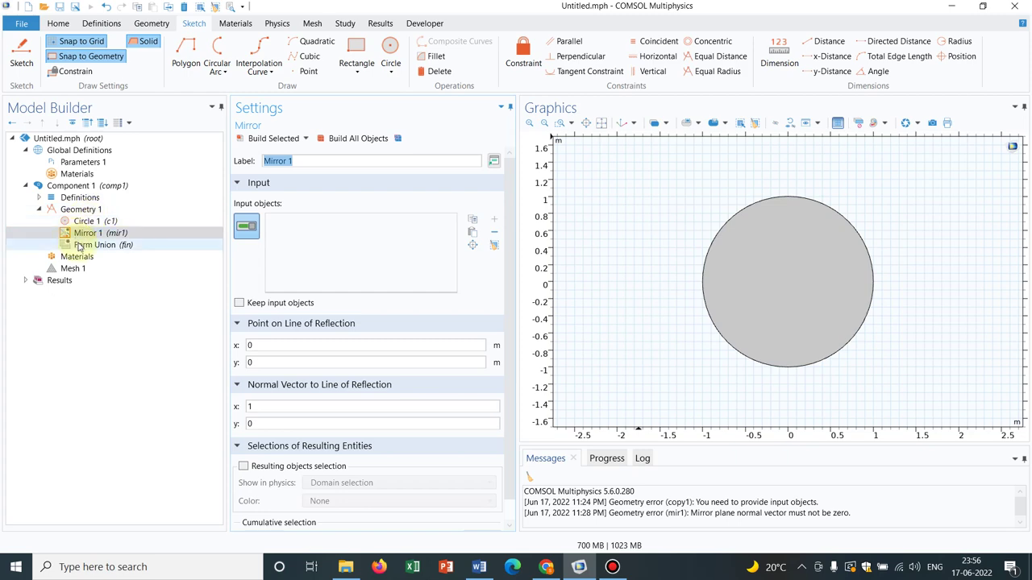
{"action": "left_click", "coordinate": [121, 249]}
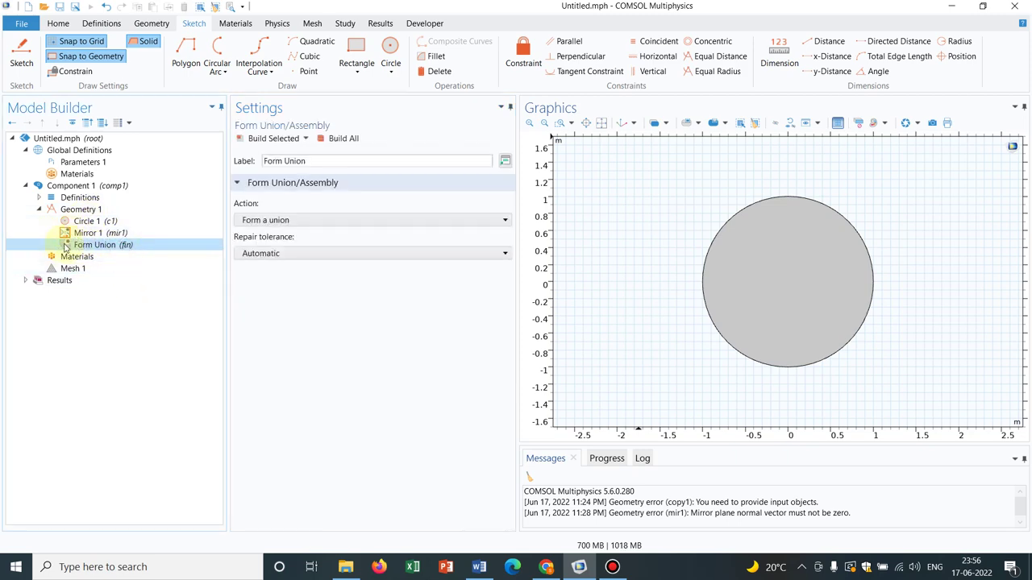
{"action": "left_click", "coordinate": [105, 246]}
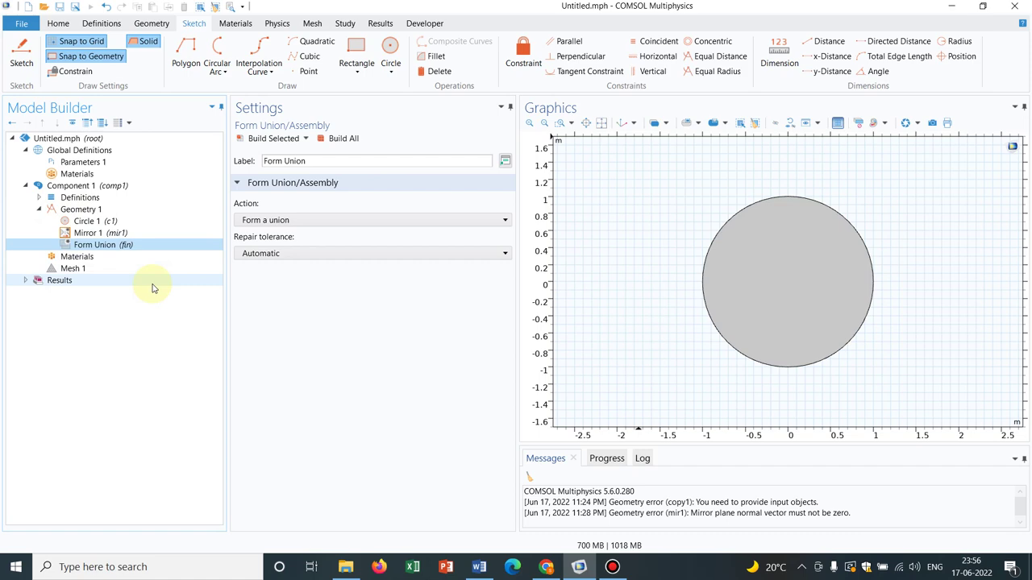
Set Mirror 1 to reflect the circle about point x = 1.5, keeping input objects, then rebuild and fit view
{"action": "left_click", "coordinate": [121, 232]}
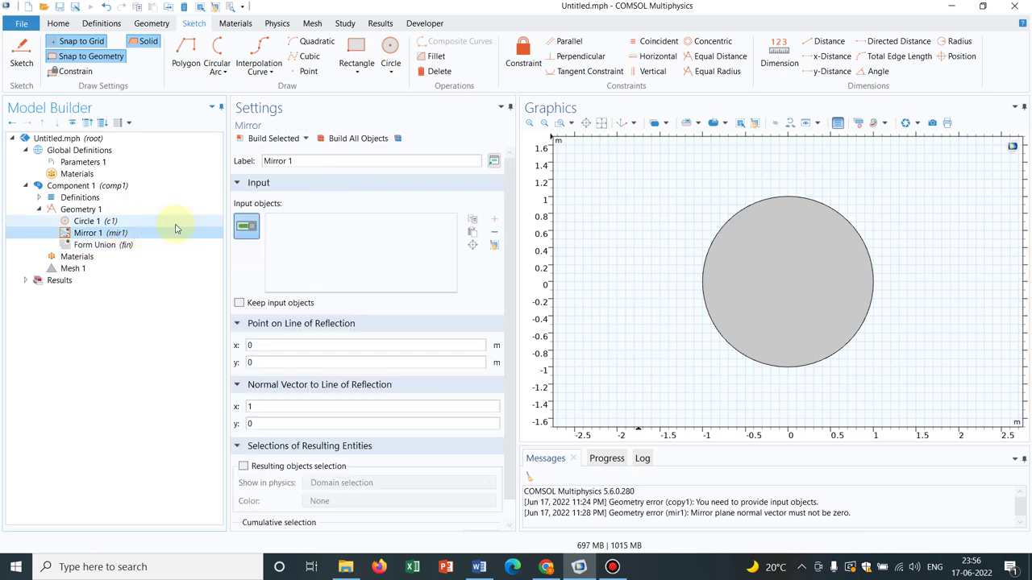
{"action": "left_click", "coordinate": [766, 272]}
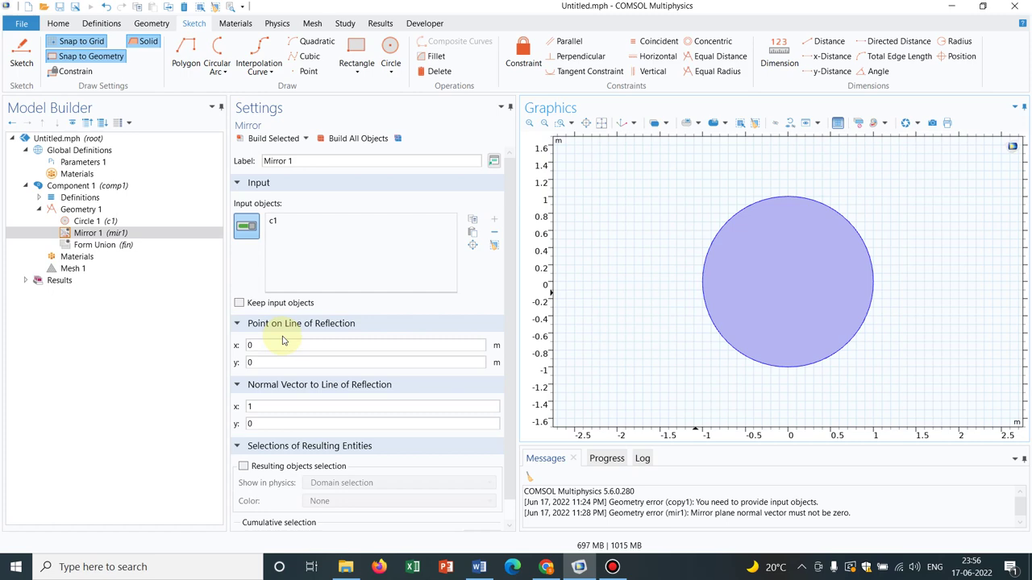
{"action": "left_click", "coordinate": [259, 346]}
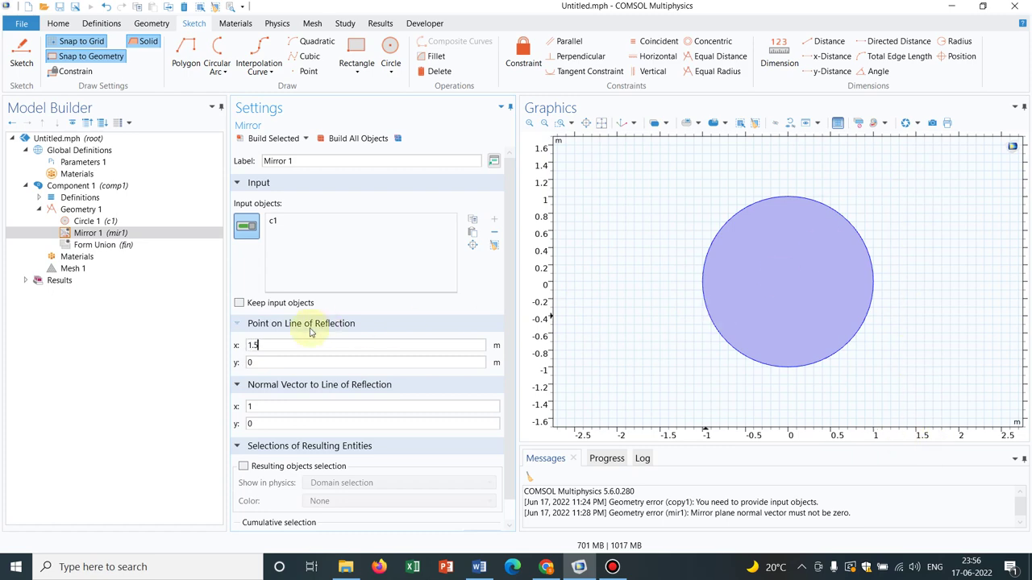
{"action": "left_click", "coordinate": [353, 142]}
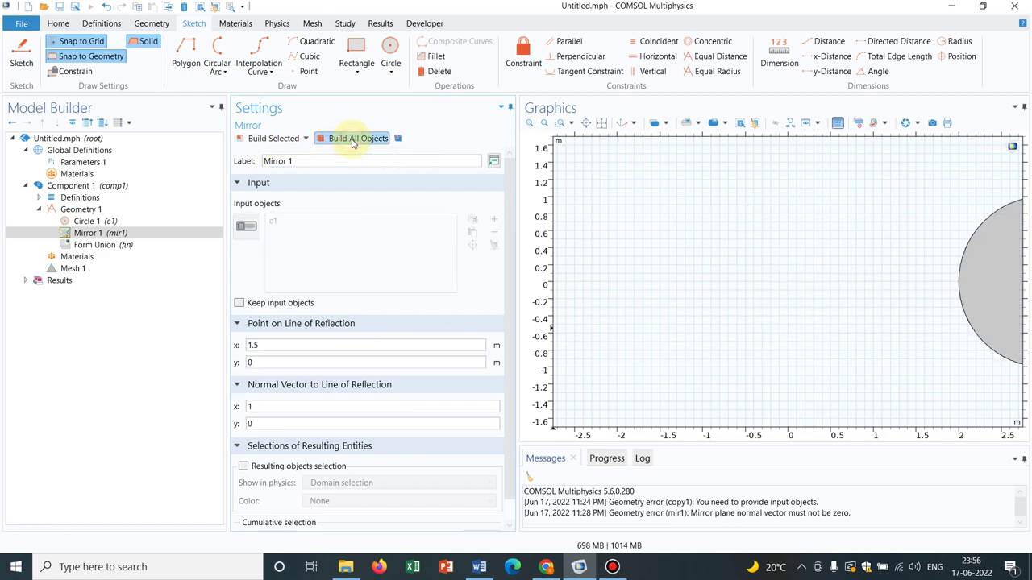
{"action": "left_click", "coordinate": [238, 305]}
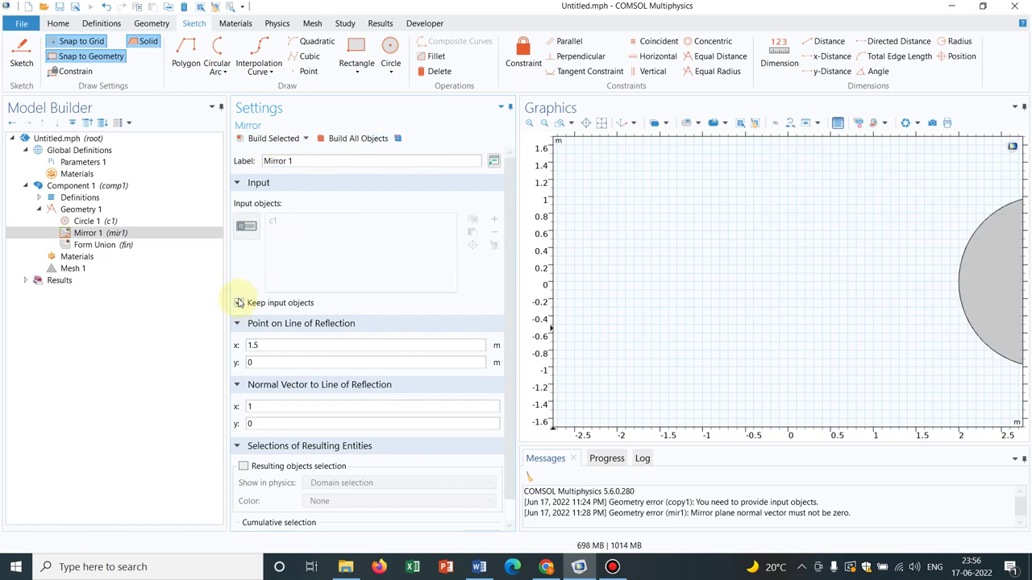
{"action": "left_click", "coordinate": [357, 143]}
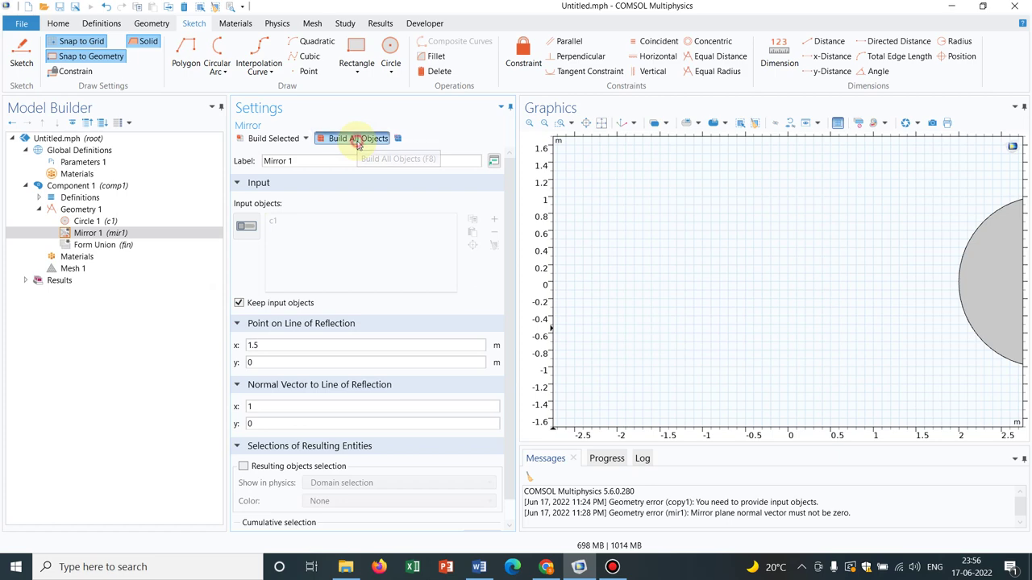
{"action": "left_click", "coordinate": [601, 125]}
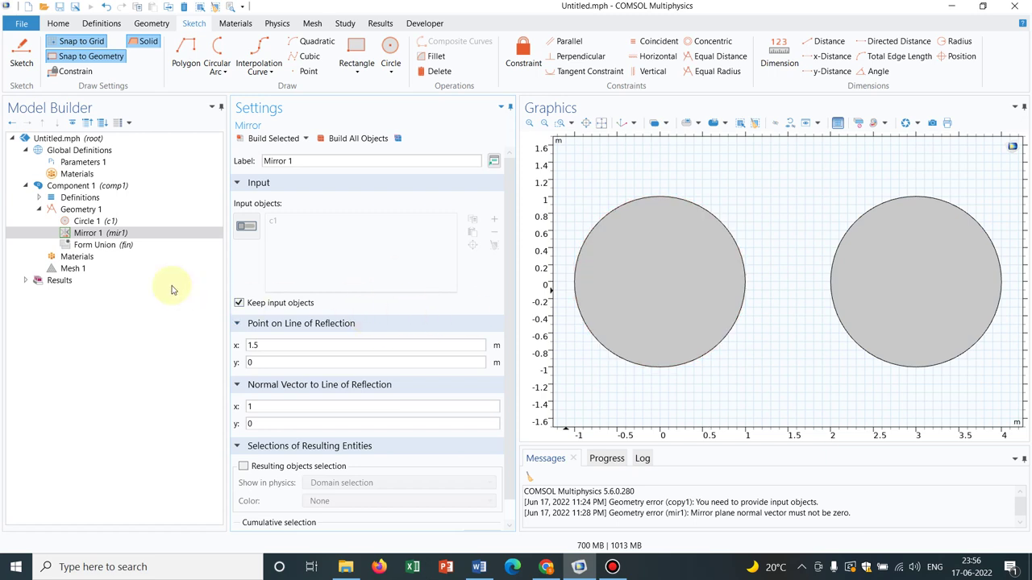
Draw a polygon line from (1.5, -1.3) to (1.5, 1.3) between the two circles
{"action": "left_click", "coordinate": [191, 53]}
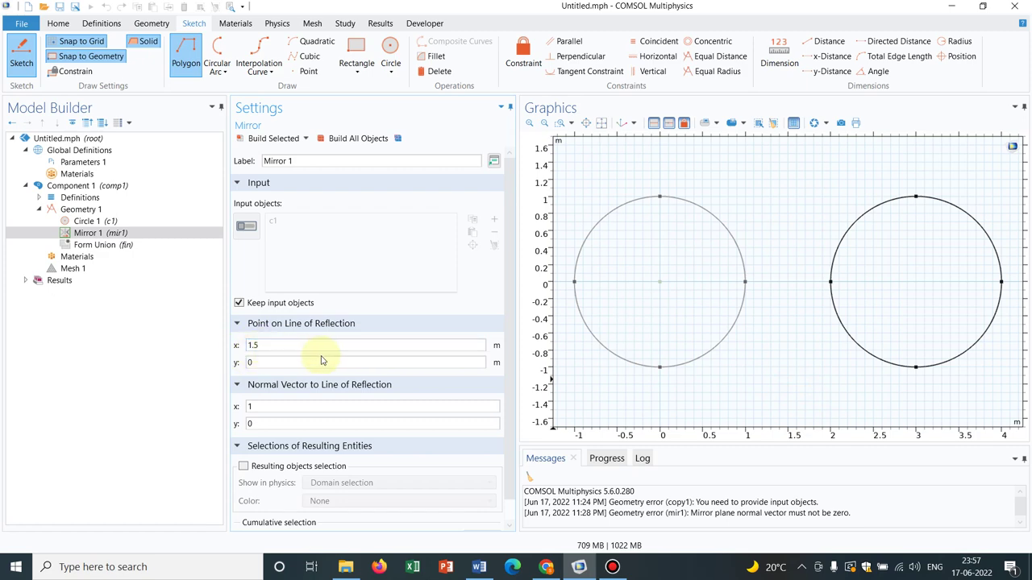
{"action": "left_click", "coordinate": [789, 395]}
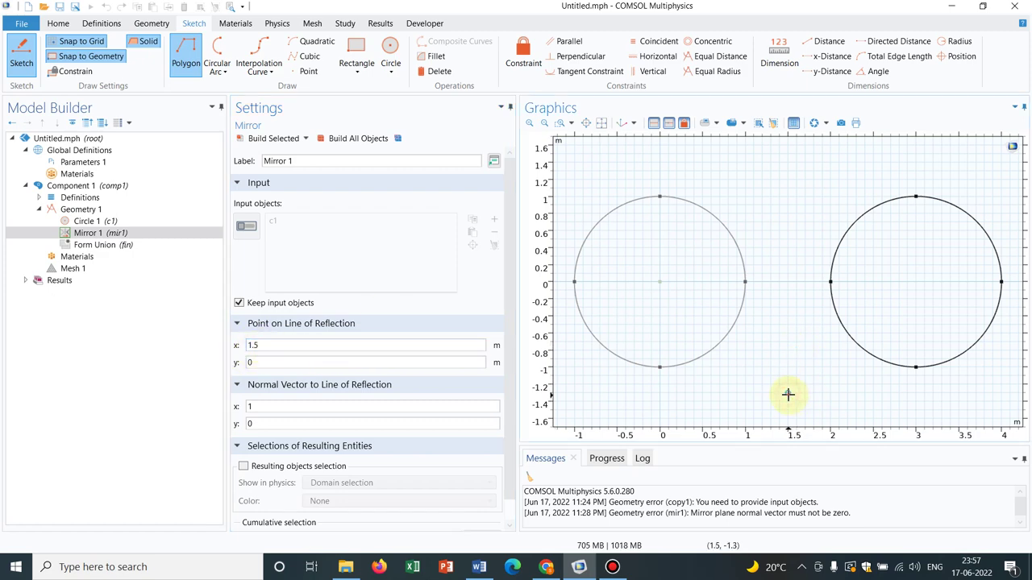
{"action": "left_click", "coordinate": [788, 171]}
{"action": "right_click", "coordinate": [789, 172]}
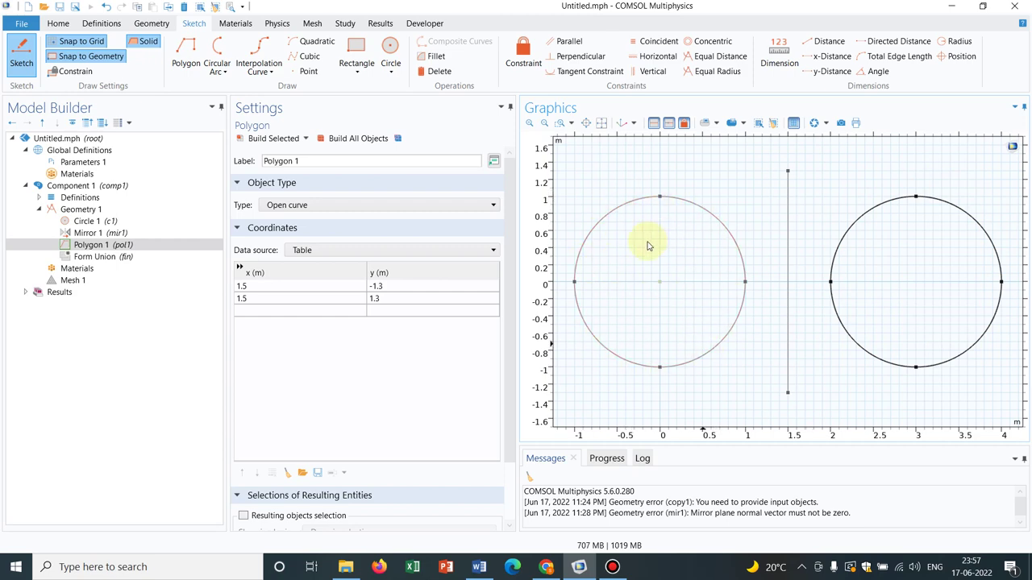
Reopen Mirror 1 to review point (1.5, 0) and normal vector (1, 0)
{"action": "left_click", "coordinate": [92, 234]}
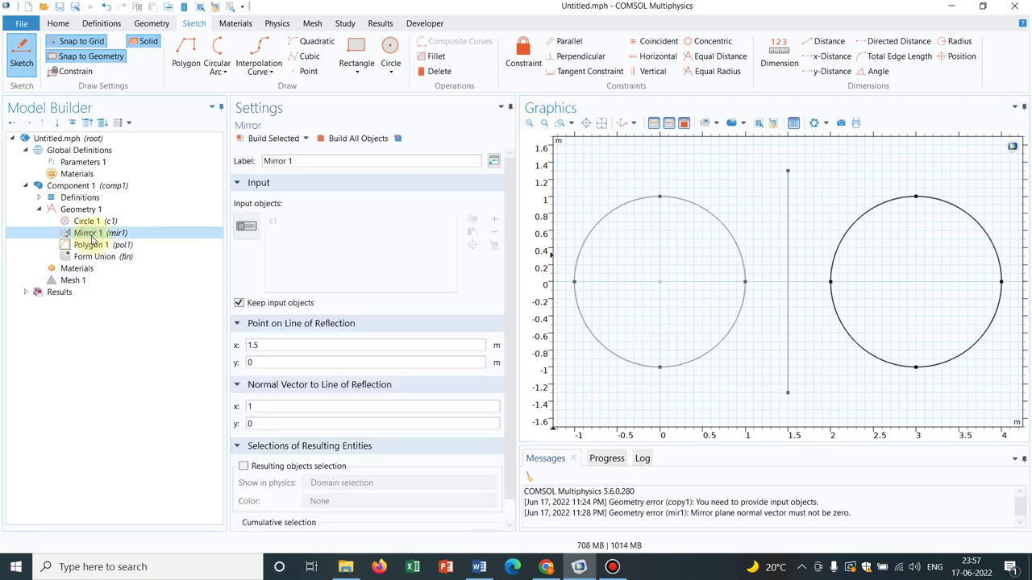
{"action": "left_click", "coordinate": [275, 408]}
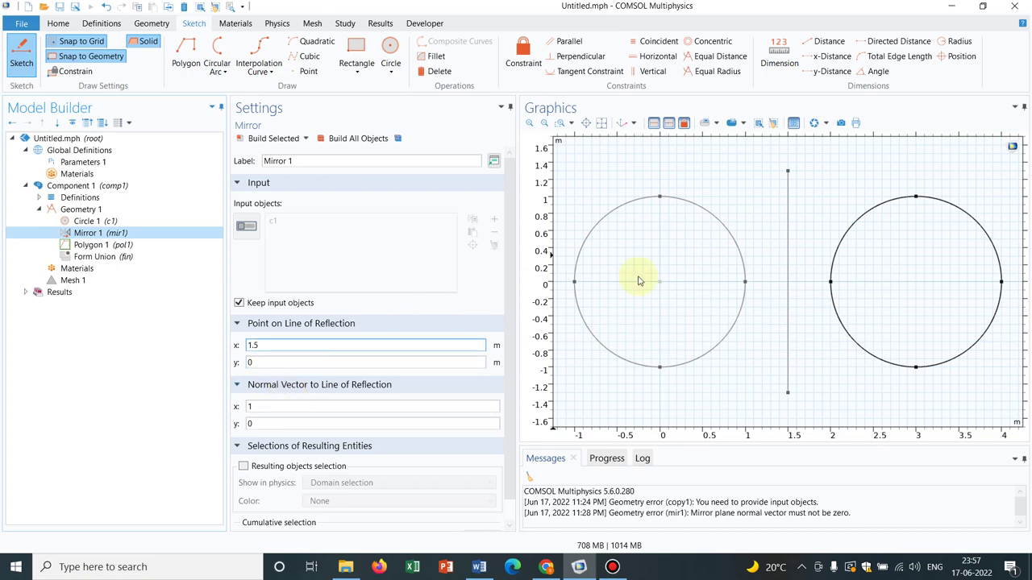
Delete the vertical Polygon 1 line and set the Mirror normal vector to (1, 1), then rebuild
{"action": "left_click", "coordinate": [790, 208]}
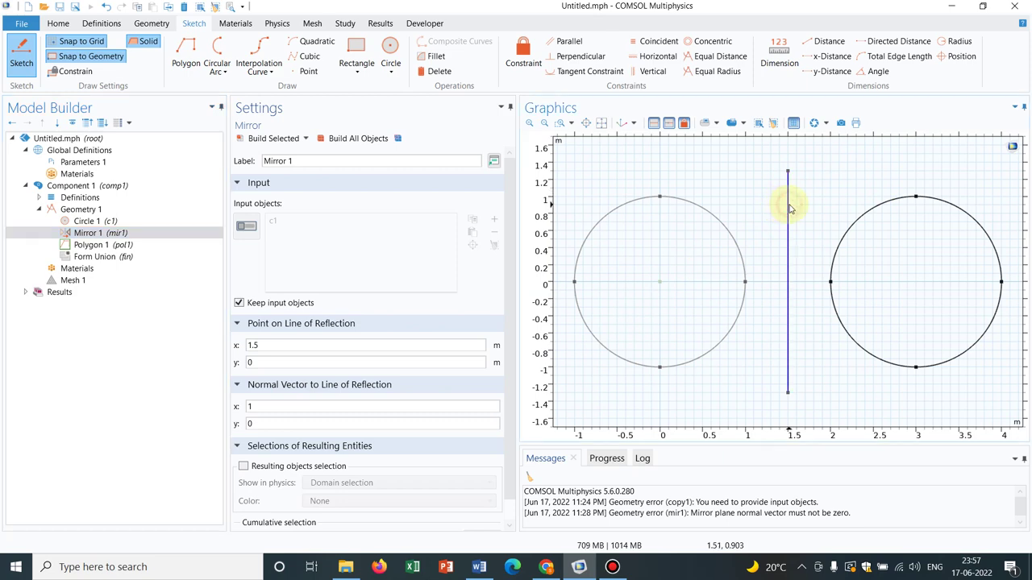
{"action": "left_click", "coordinate": [448, 72]}
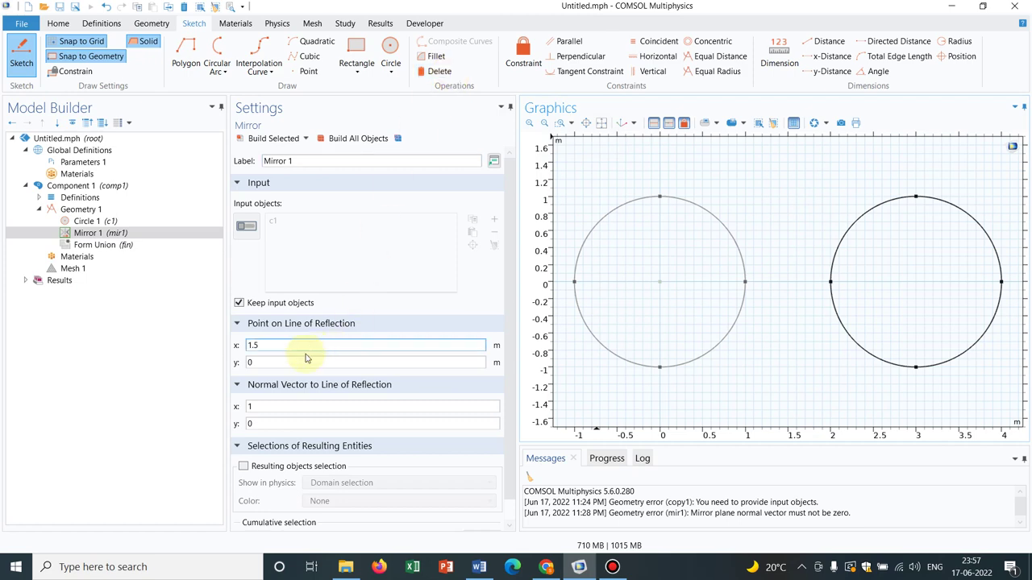
{"action": "left_click", "coordinate": [249, 424]}
{"action": "left_click_drag", "start_coordinate": [259, 423], "coordinate": [235, 426]}
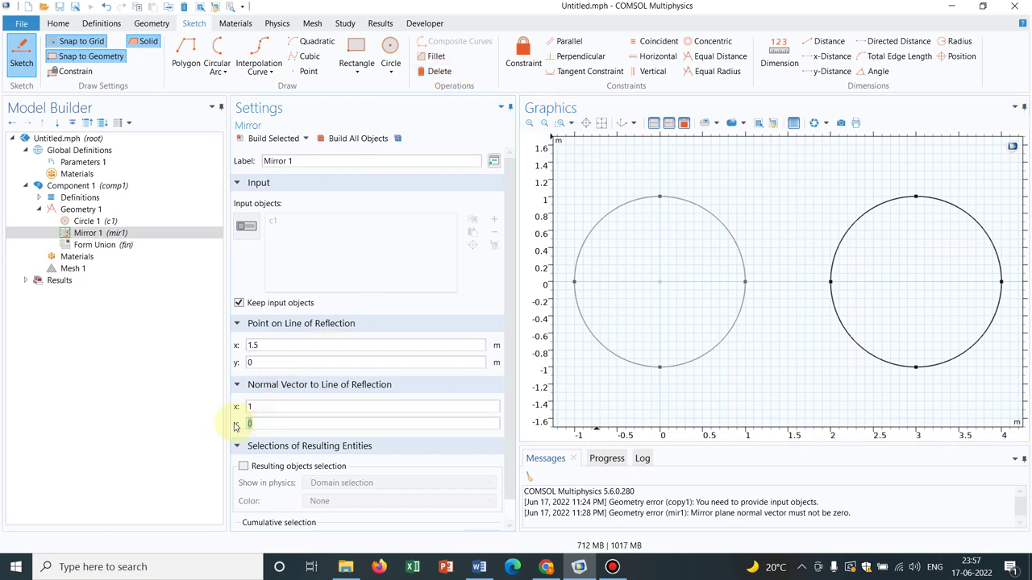
{"action": "left_click", "coordinate": [256, 405]}
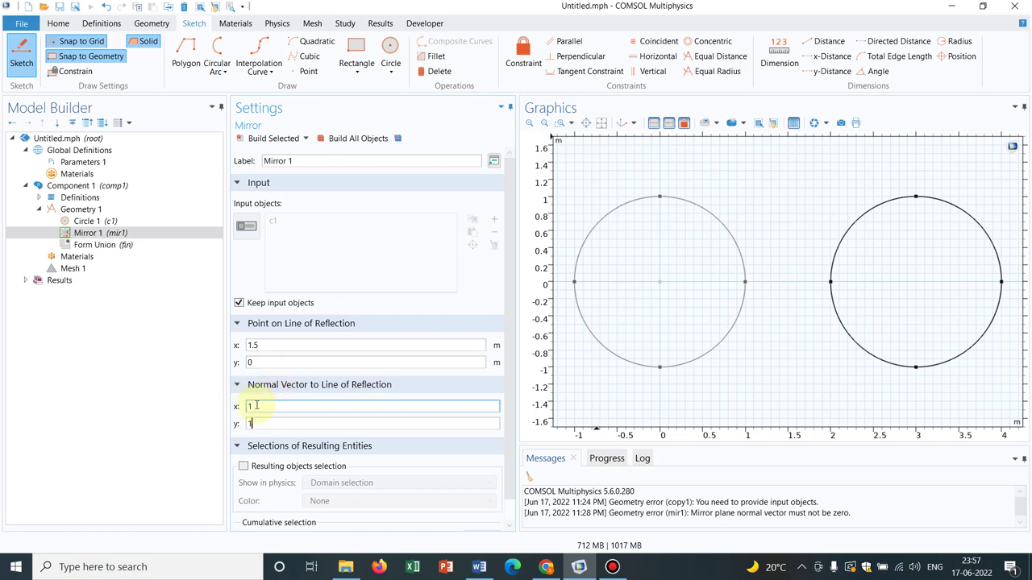
{"action": "left_click", "coordinate": [370, 140]}
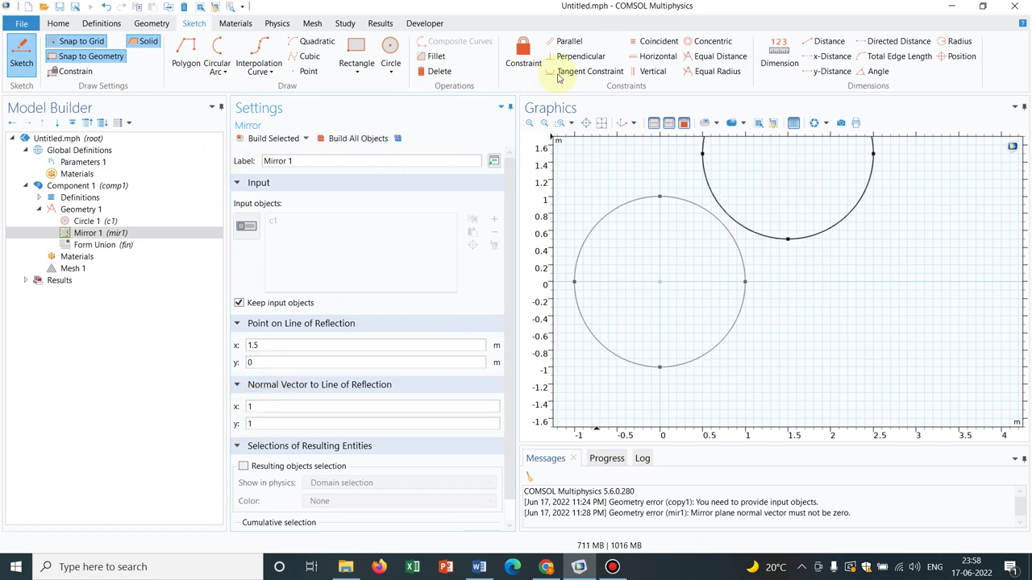
{"action": "left_click", "coordinate": [601, 123]}
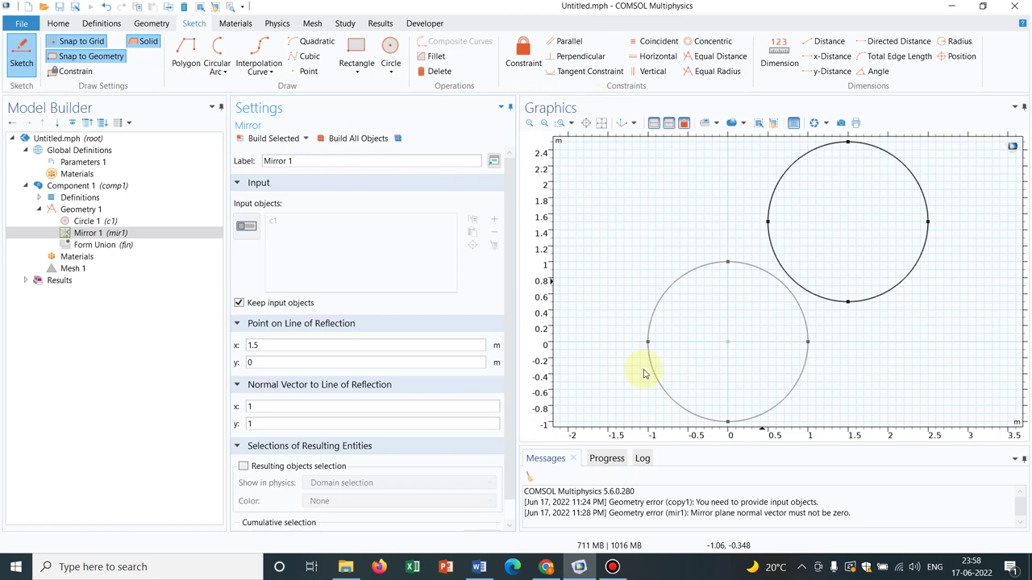
{"action": "left_click", "coordinate": [346, 406]}
Edit the values in the Mirror 1 normal vector fields
{"action": "left_click", "coordinate": [258, 423]}
{"action": "left_click", "coordinate": [261, 406]}
{"action": "left_click", "coordinate": [273, 418]}
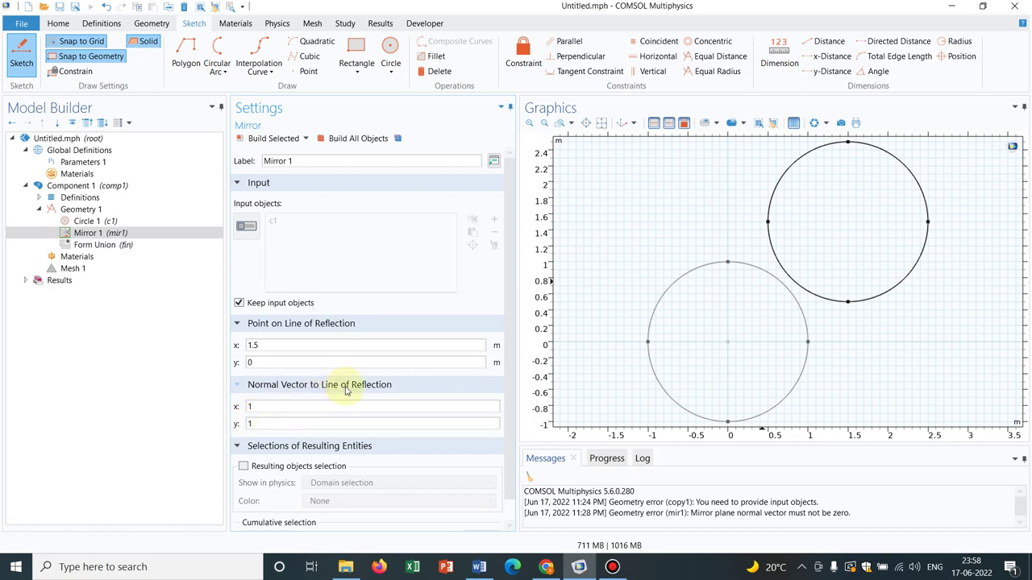
Draw a polygon line from (1, 1) to the lower circle's centre (0, 0), then reselect Mirror 1
{"action": "left_click", "coordinate": [192, 58]}
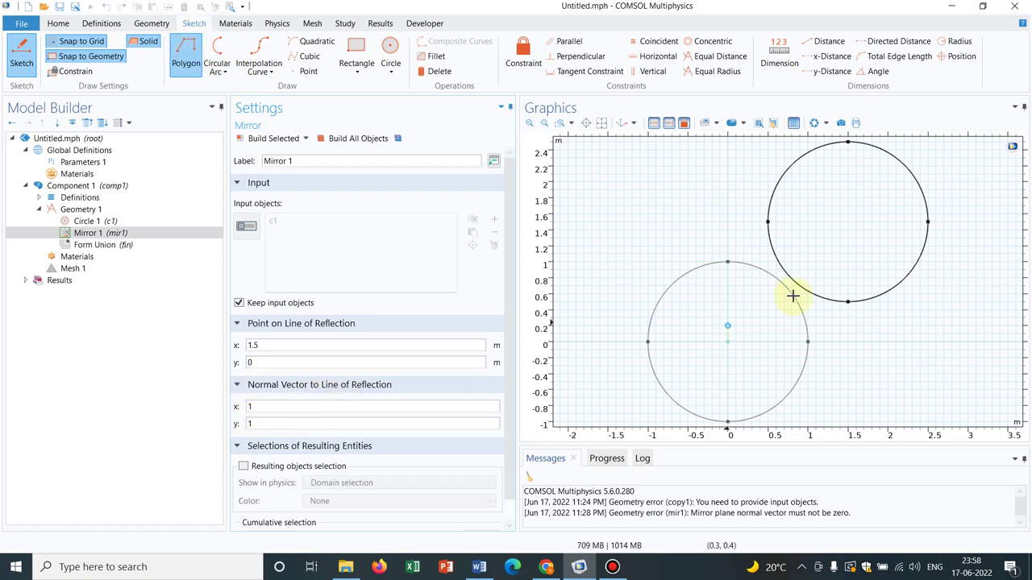
{"action": "left_click", "coordinate": [809, 422]}
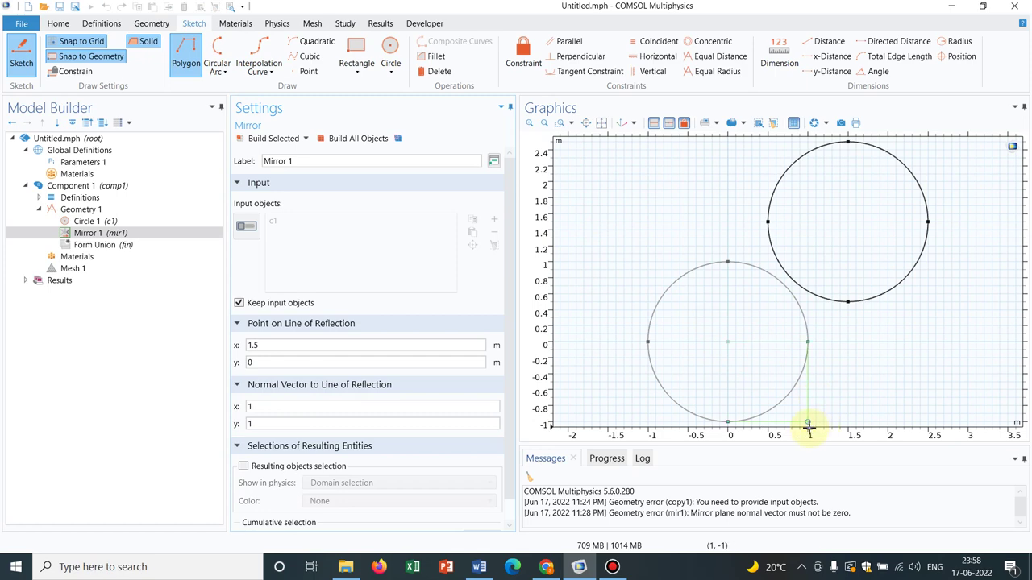
{"action": "left_click", "coordinate": [809, 262]}
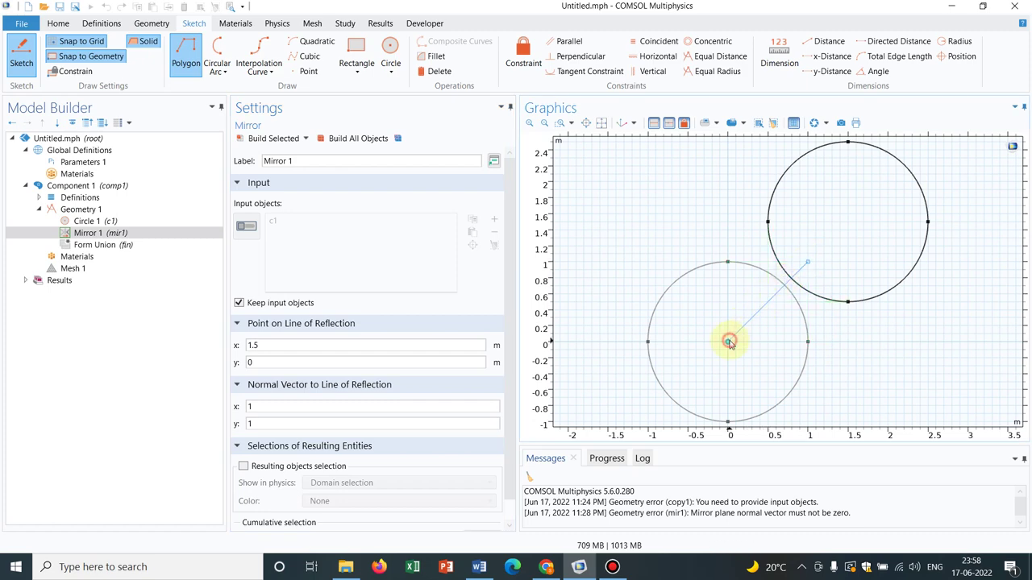
{"action": "left_click", "coordinate": [729, 341]}
{"action": "right_click", "coordinate": [730, 343]}
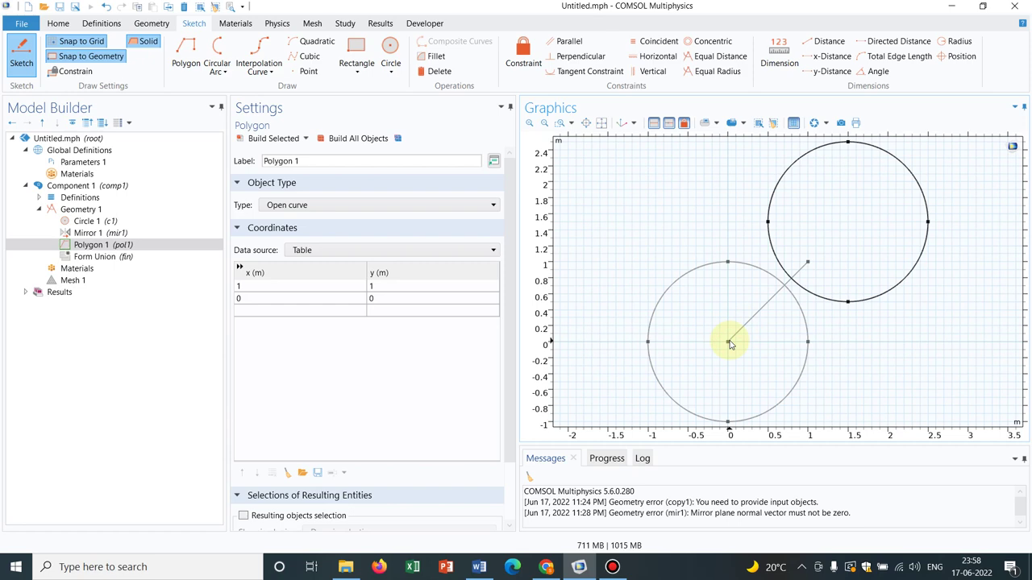
{"action": "left_click", "coordinate": [101, 233]}
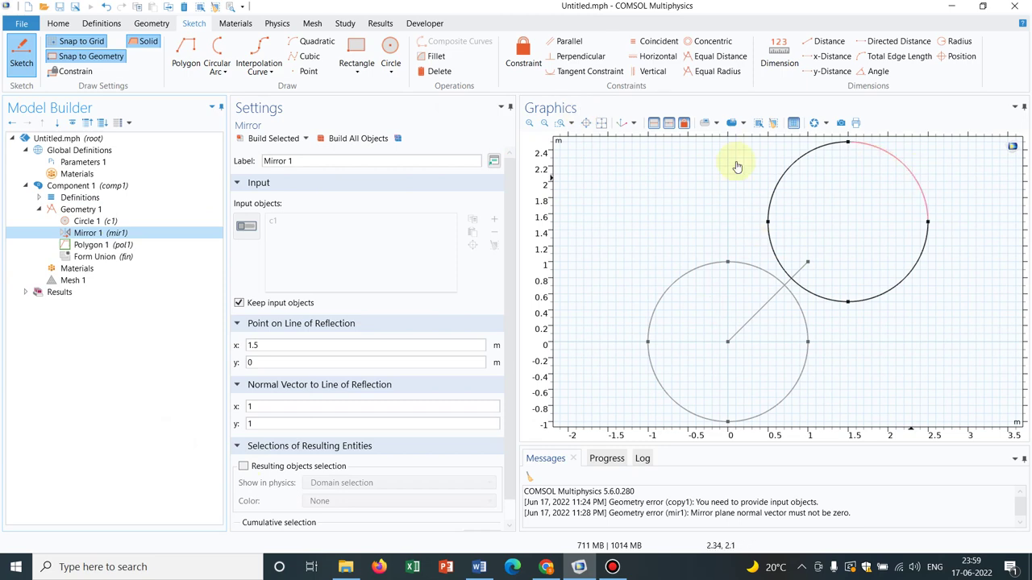
Draw a polygon line from (1, 1) to the mirrored circle's centre at (1.5, 1.5)
{"action": "left_click", "coordinate": [185, 53]}
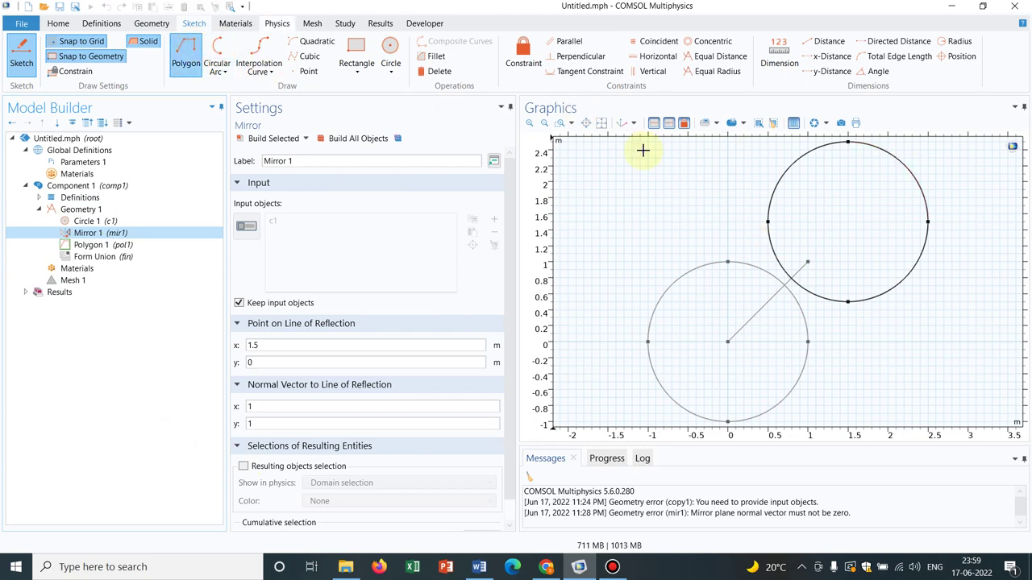
{"action": "left_click", "coordinate": [810, 262]}
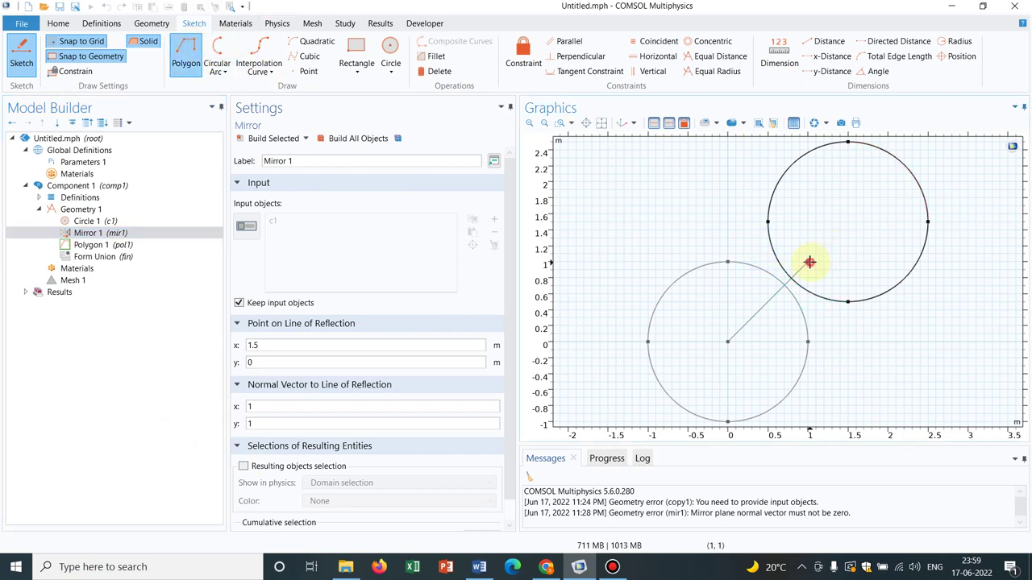
{"action": "left_click", "coordinate": [849, 223]}
{"action": "right_click", "coordinate": [849, 223]}
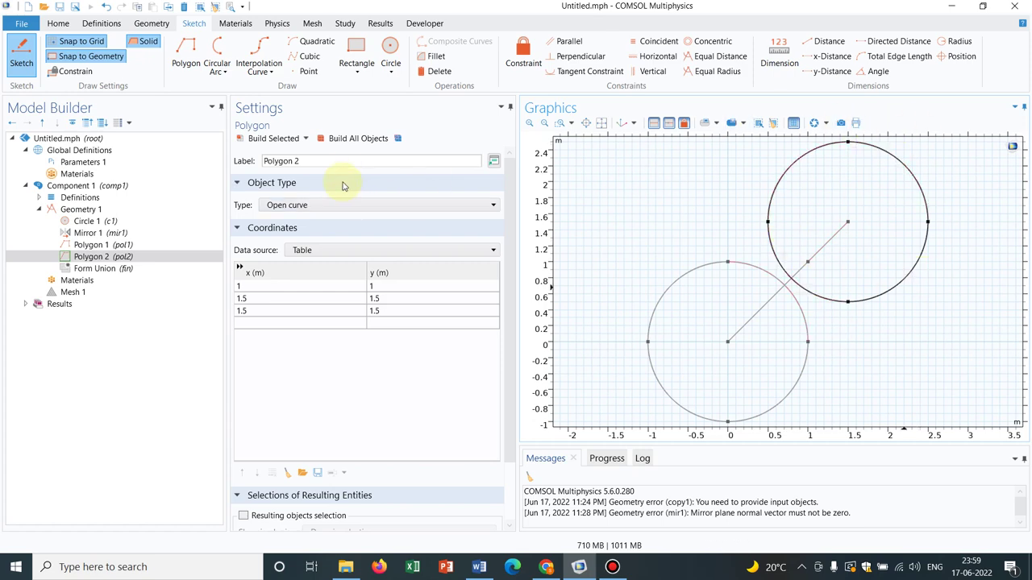
{"action": "left_click", "coordinate": [391, 49]}
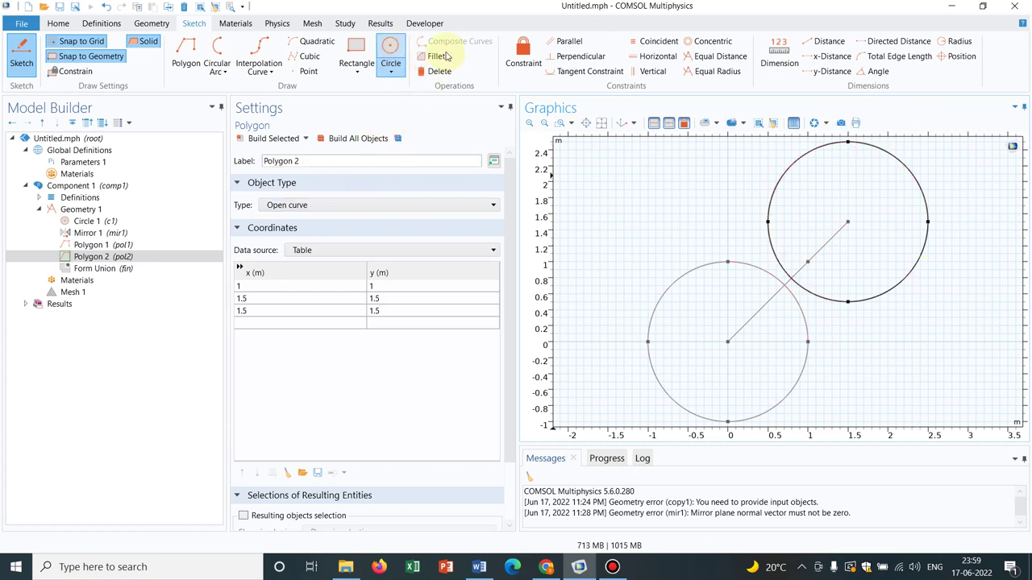
{"action": "left_click", "coordinate": [848, 221]}
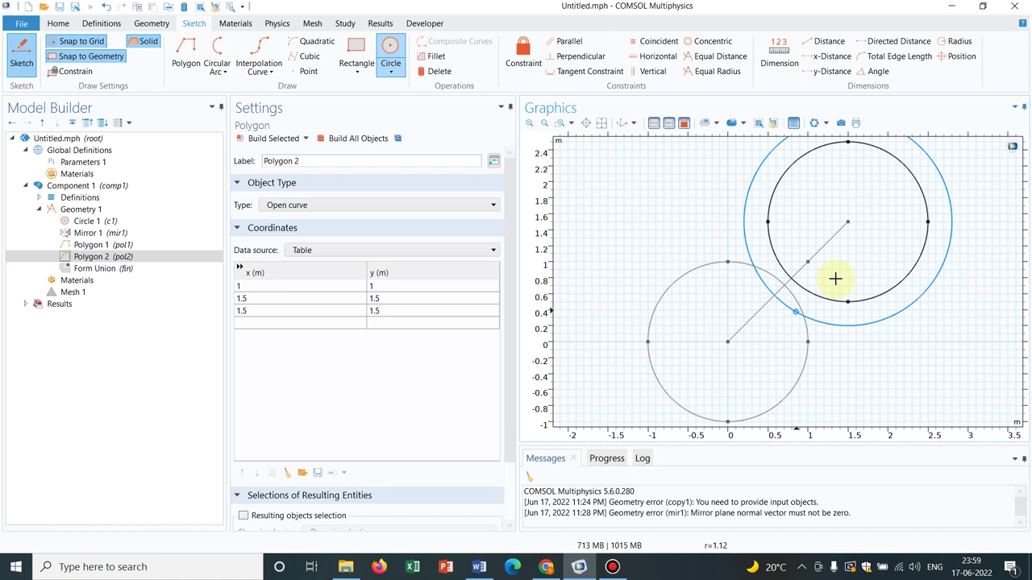
{"action": "key", "text": "Escape"}
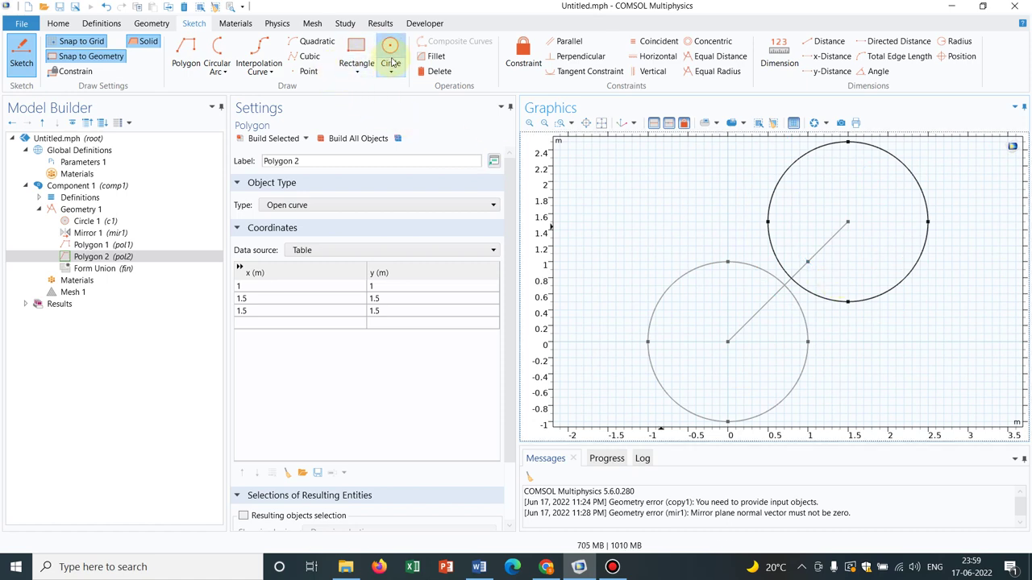
{"action": "left_click", "coordinate": [391, 48]}
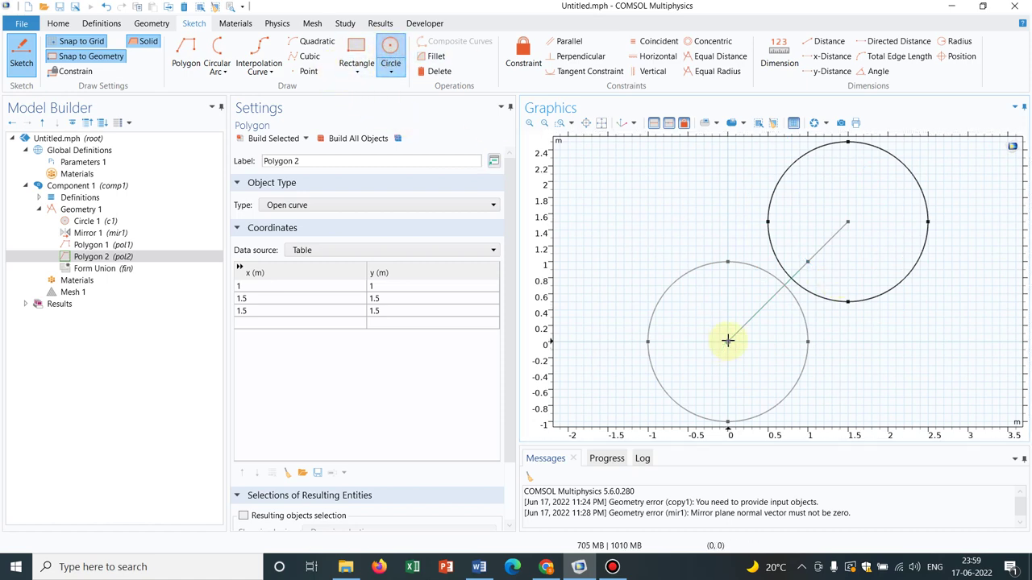
{"action": "left_click", "coordinate": [728, 342]}
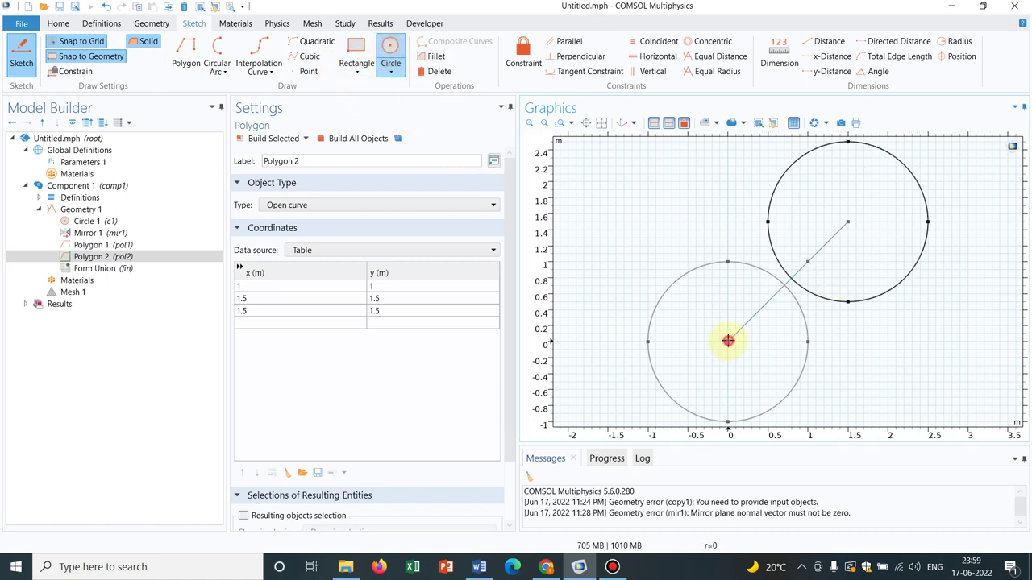
{"action": "left_click", "coordinate": [746, 421]}
{"action": "left_click", "coordinate": [728, 341]}
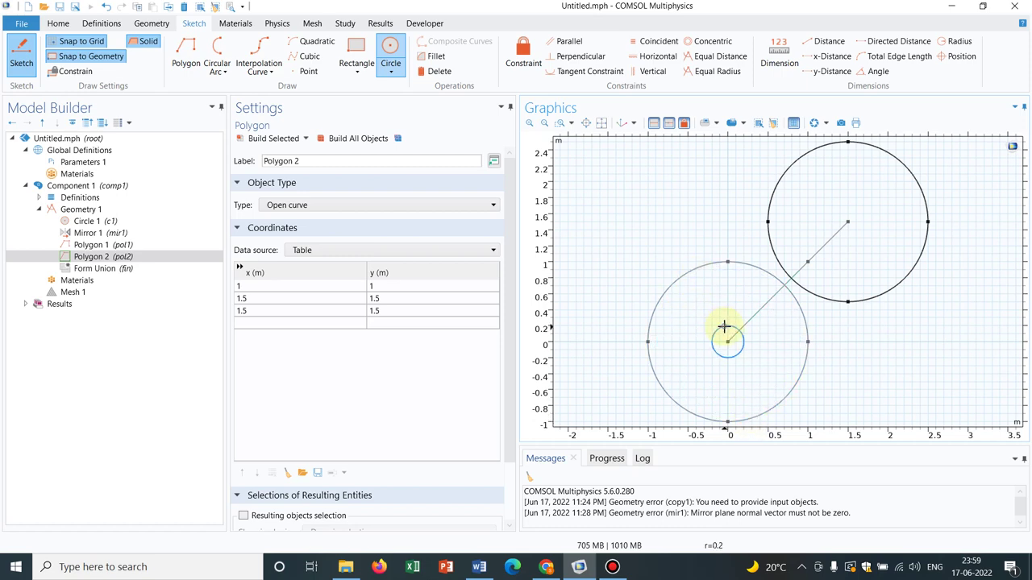
{"action": "key", "text": "Escape"}
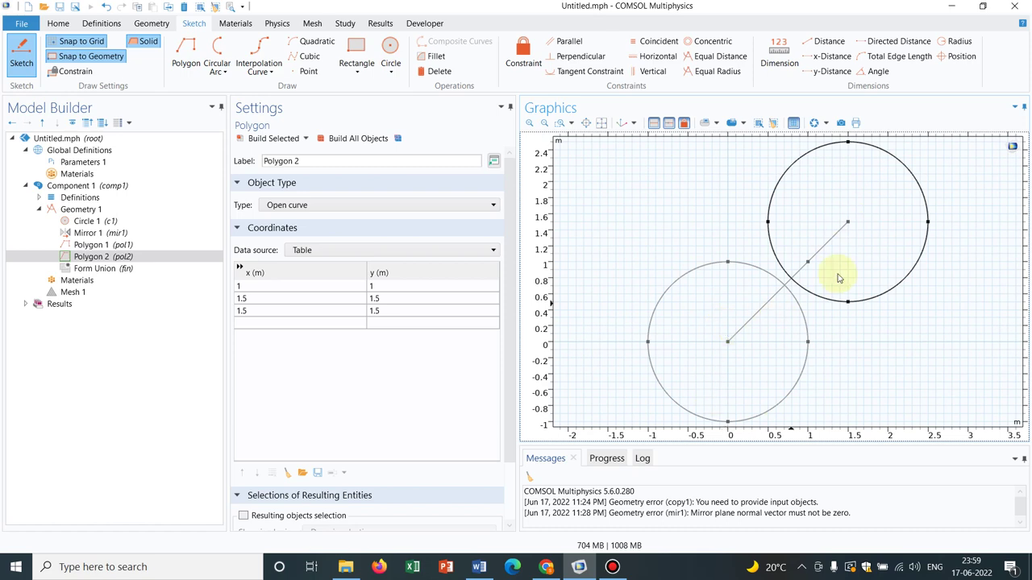
Check Mirror 1's point x of 1.5, then draw a polygon line from (1.5, 0) to (0, 1.5)
{"action": "left_click", "coordinate": [145, 236]}
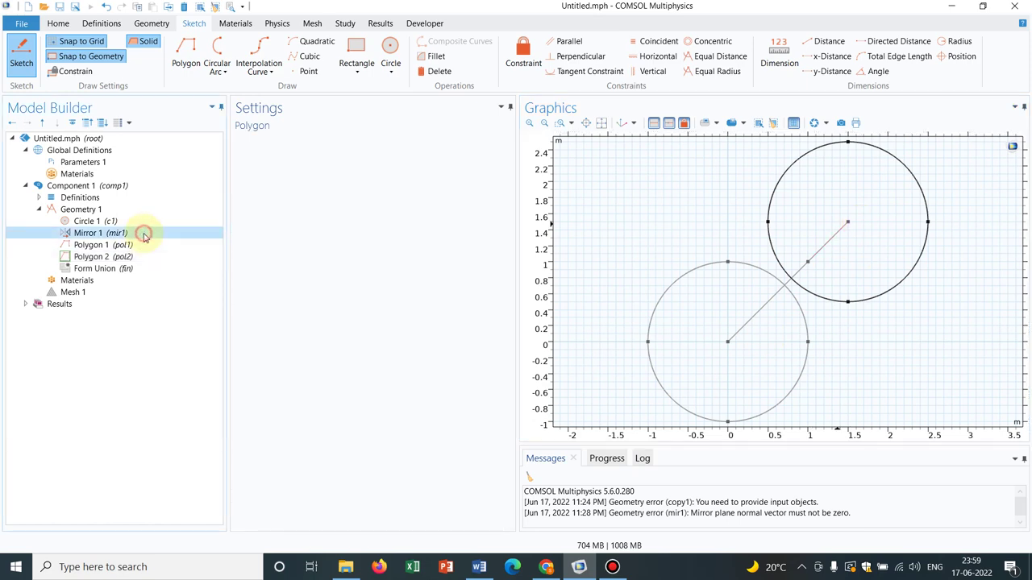
{"action": "left_click", "coordinate": [261, 346]}
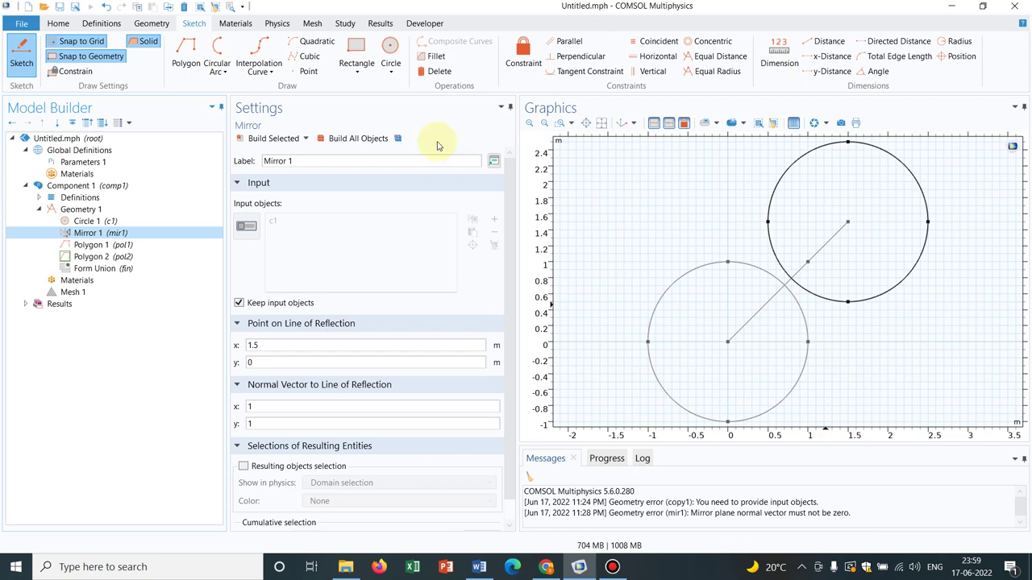
{"action": "left_click", "coordinate": [185, 50]}
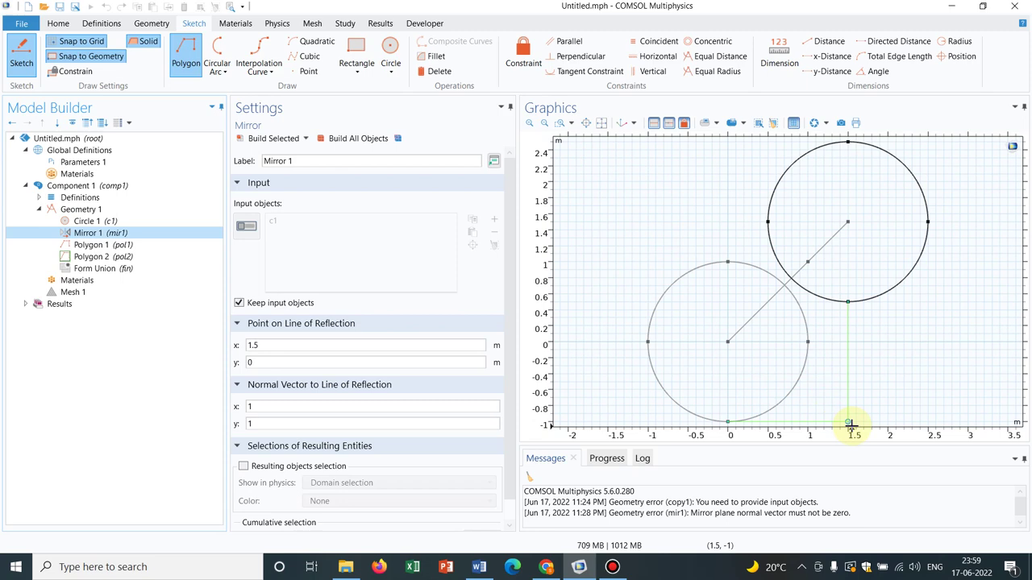
{"action": "left_click", "coordinate": [850, 344]}
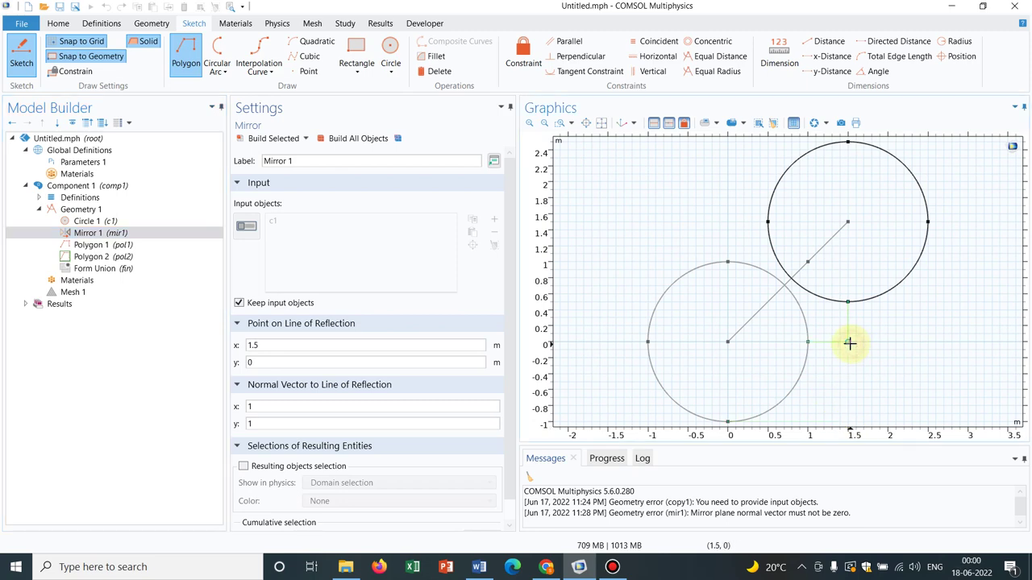
{"action": "right_click", "coordinate": [730, 221]}
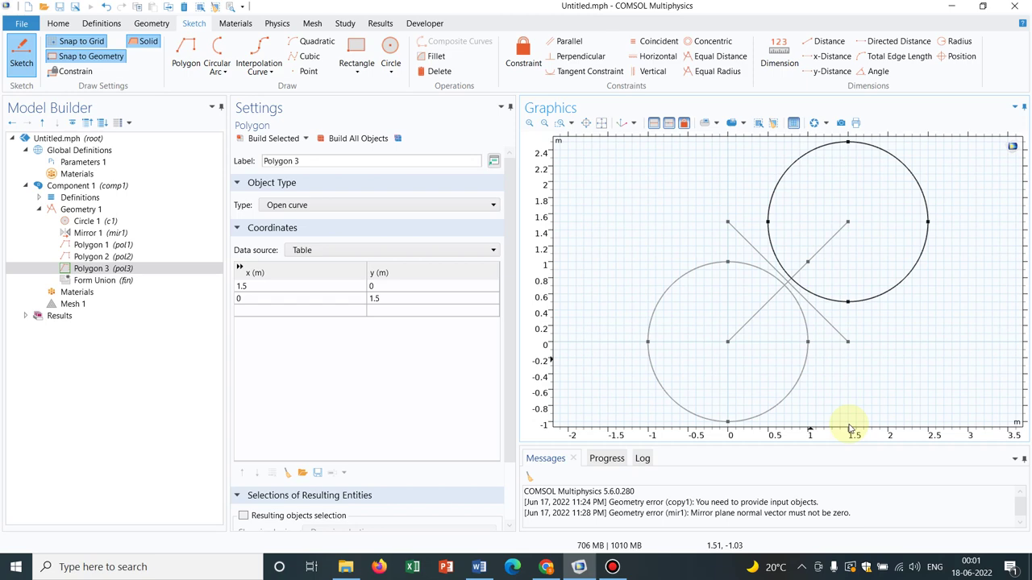
{"action": "mouse_move", "coordinate": [593, 6]}
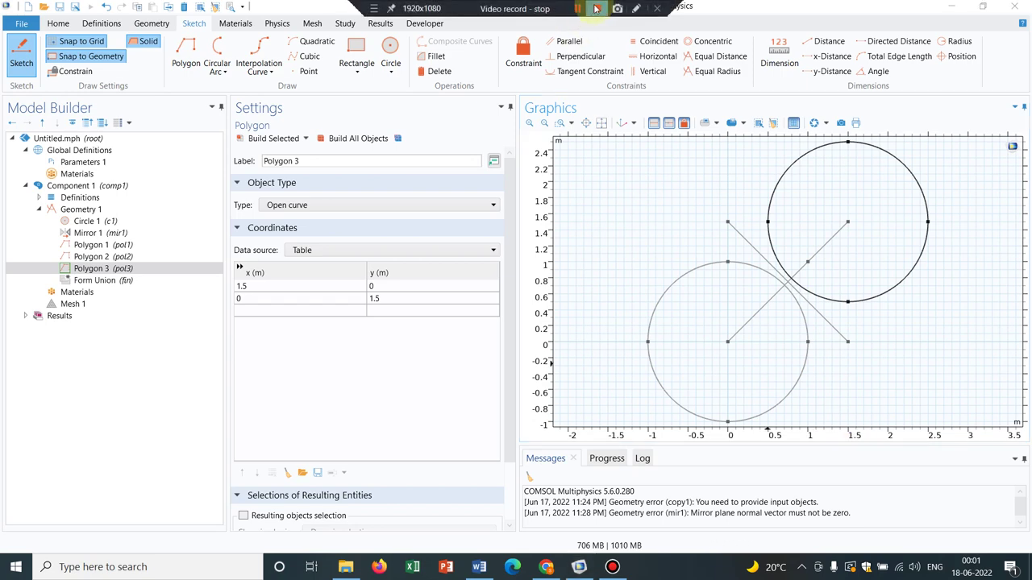